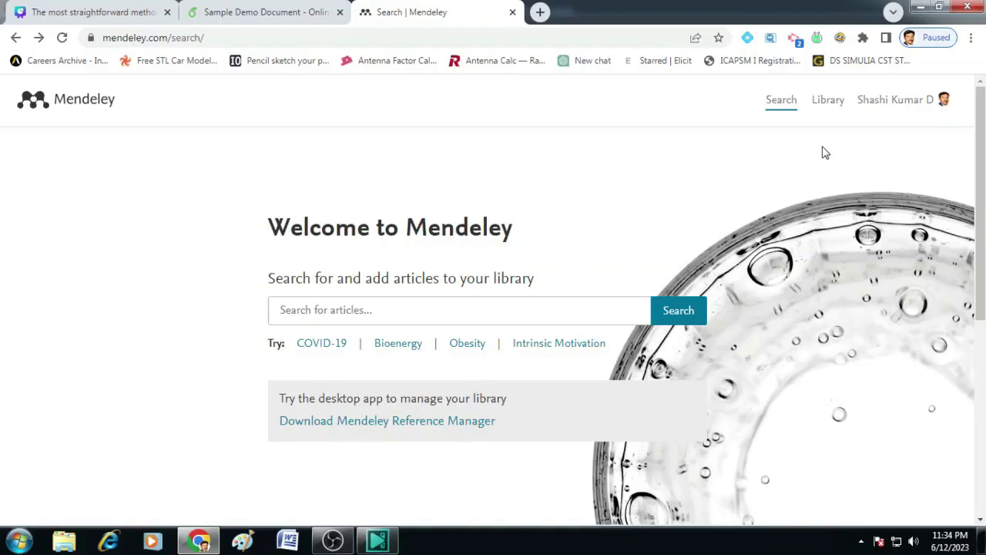
# Open the Mendeley library to reach the Demo1 collection of five microstrip antenna references
pyautogui.click(832, 108)
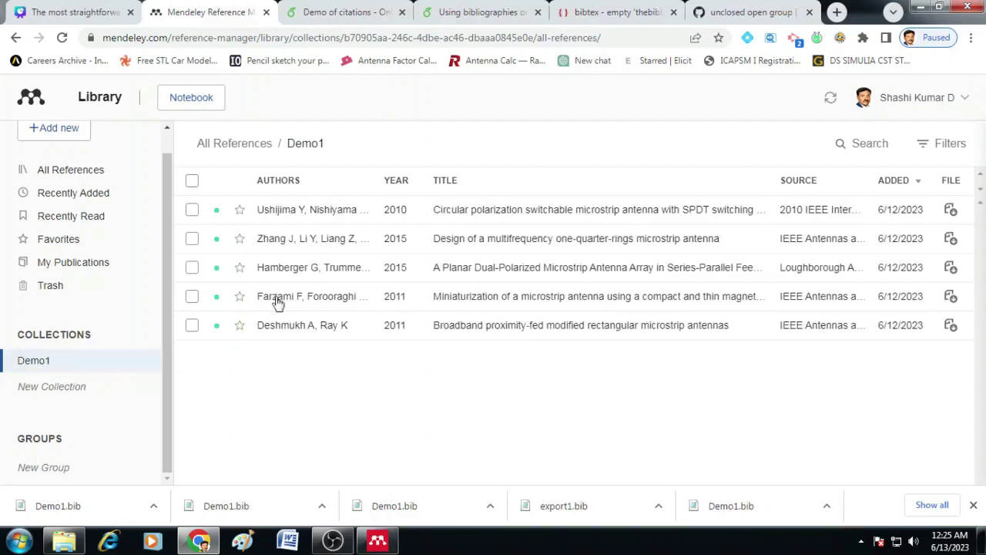
# Select all five Demo1 references and export them as BibTeX to Demo1.bib on the Desktop
pyautogui.click(192, 188)
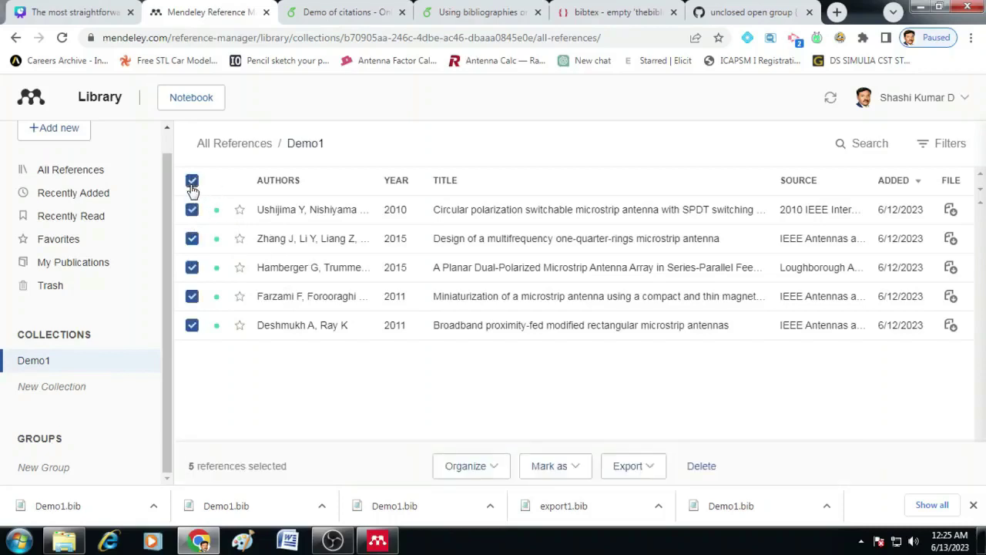
pyautogui.click(651, 466)
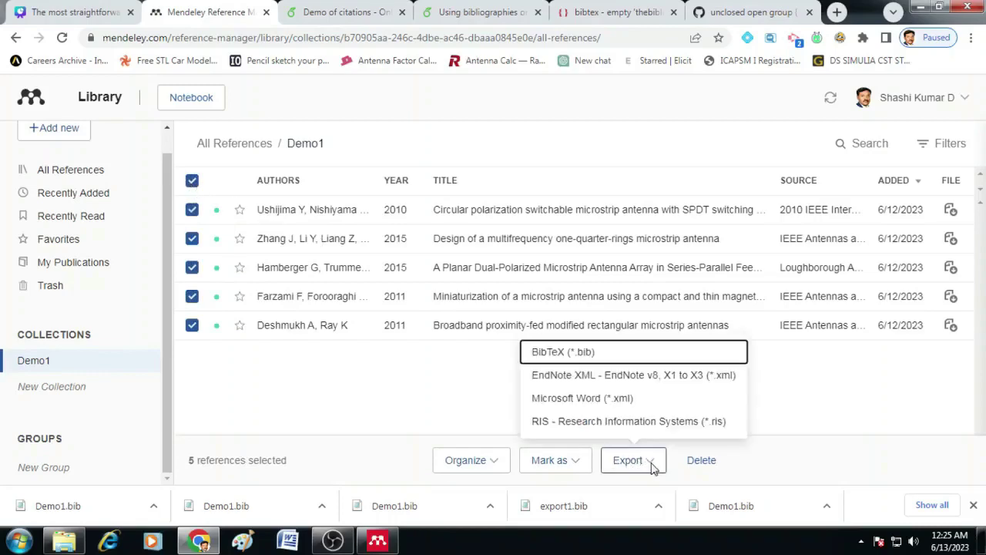
pyautogui.click(582, 356)
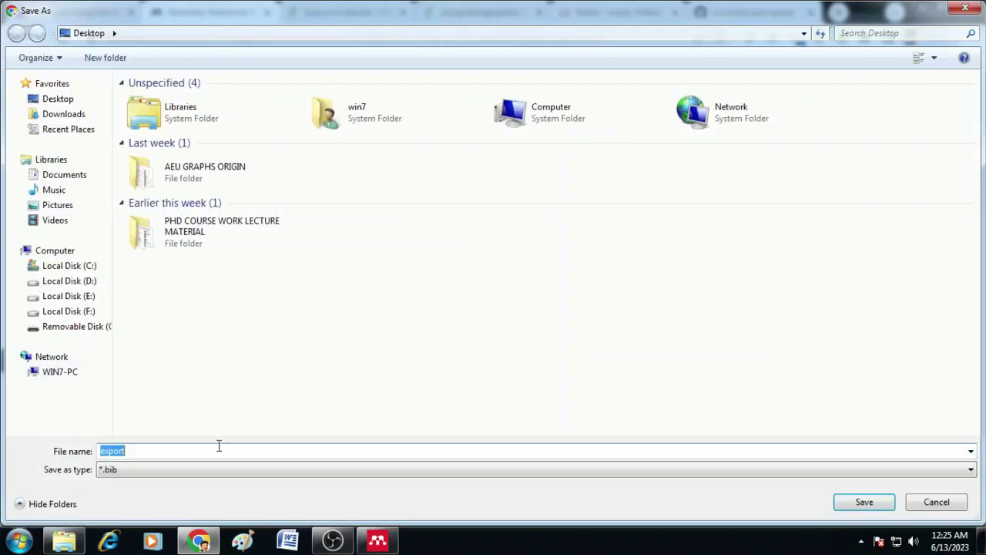
pyautogui.write('De')
pyautogui.write('mo1')
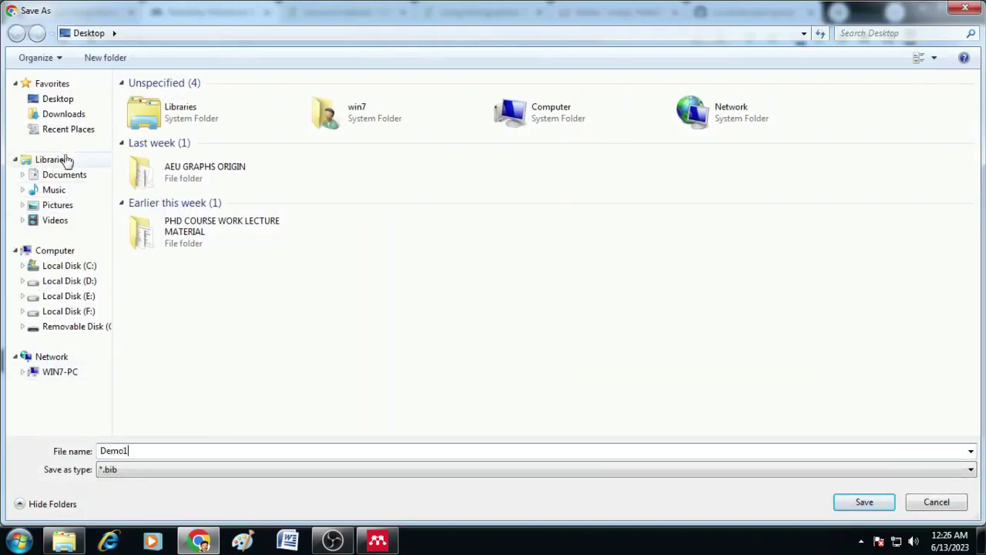
pyautogui.click(77, 99)
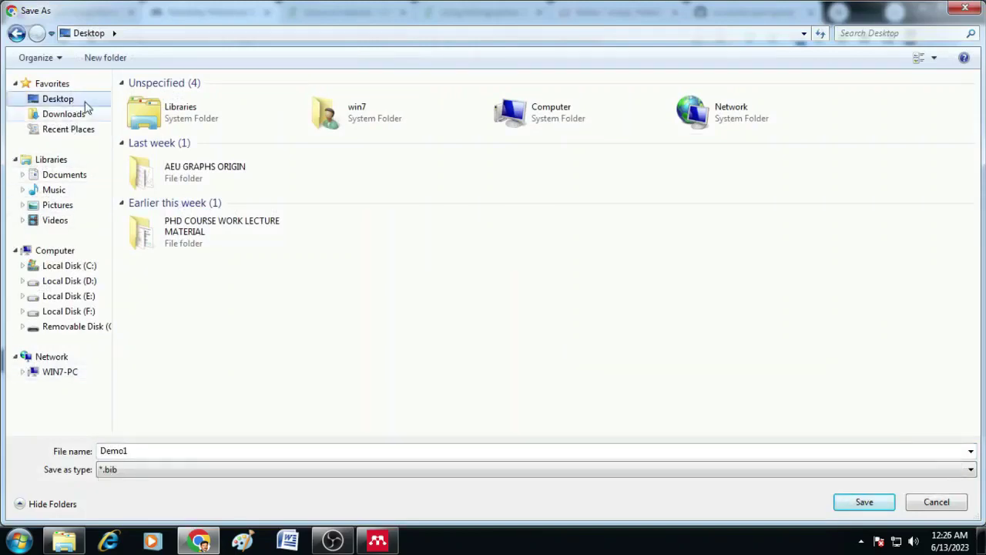
pyautogui.click(865, 502)
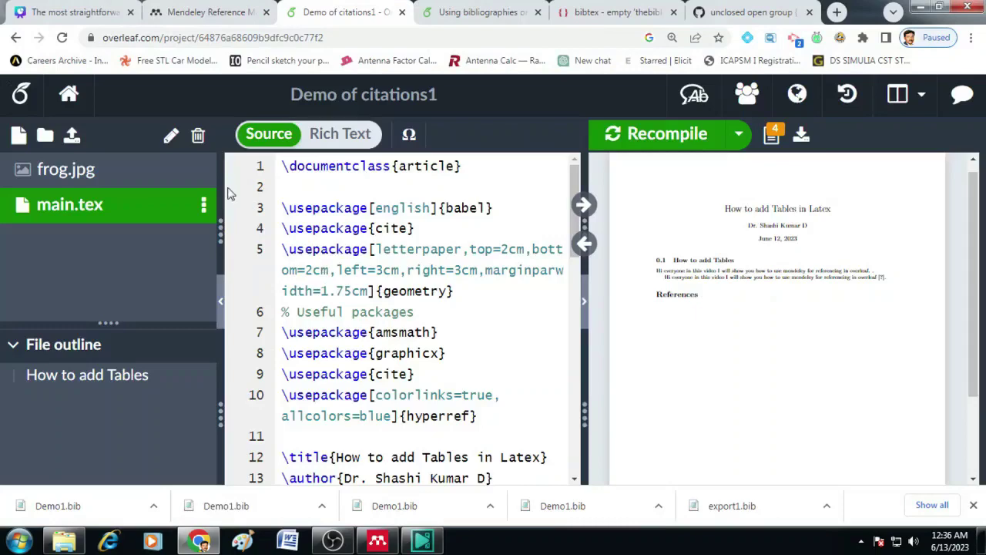
# Upload Demo1.bib from the Desktop into the Demo of citations1 Overleaf project
pyautogui.click(72, 139)
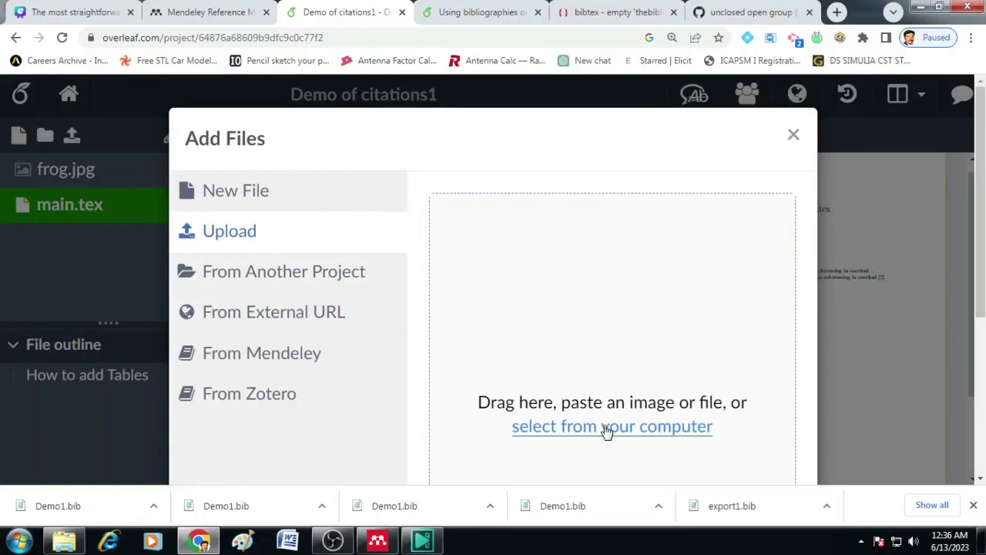
pyautogui.click(607, 428)
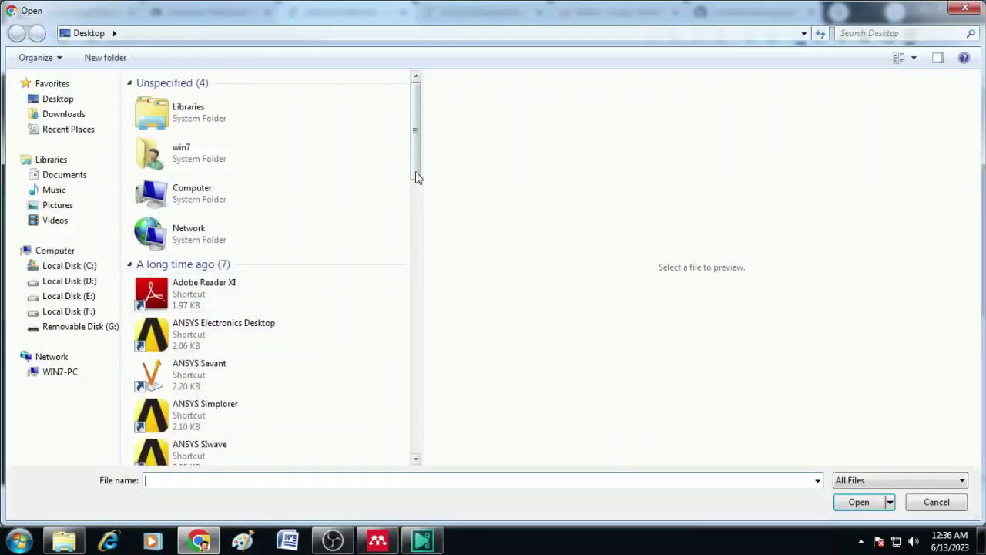
pyautogui.moveTo(422, 160); pyautogui.dragTo(392, 436)
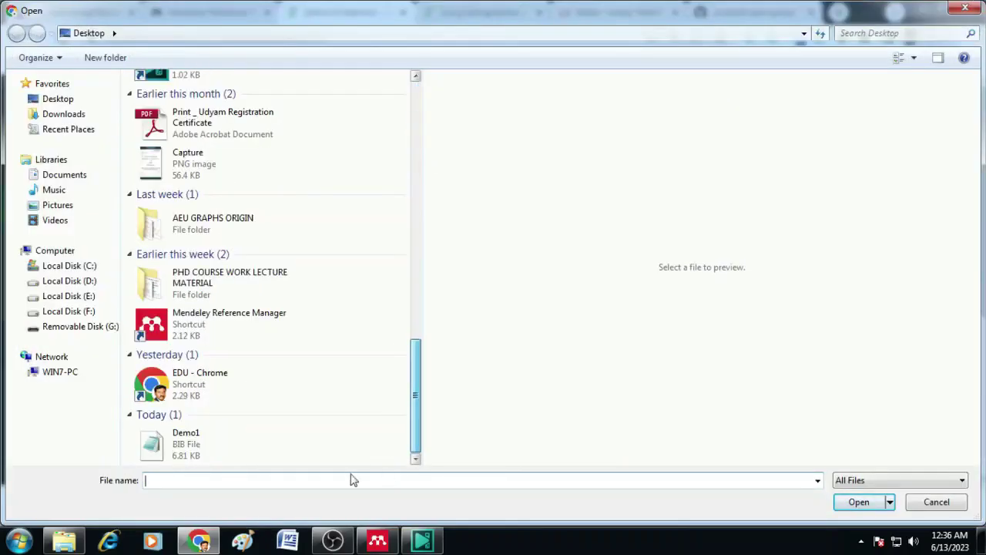
pyautogui.click(205, 454)
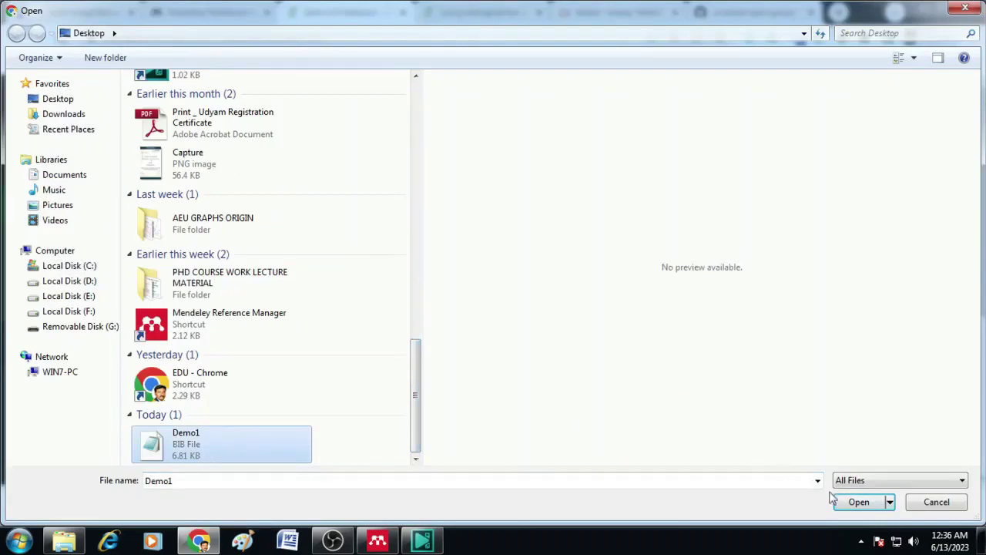
pyautogui.click(855, 502)
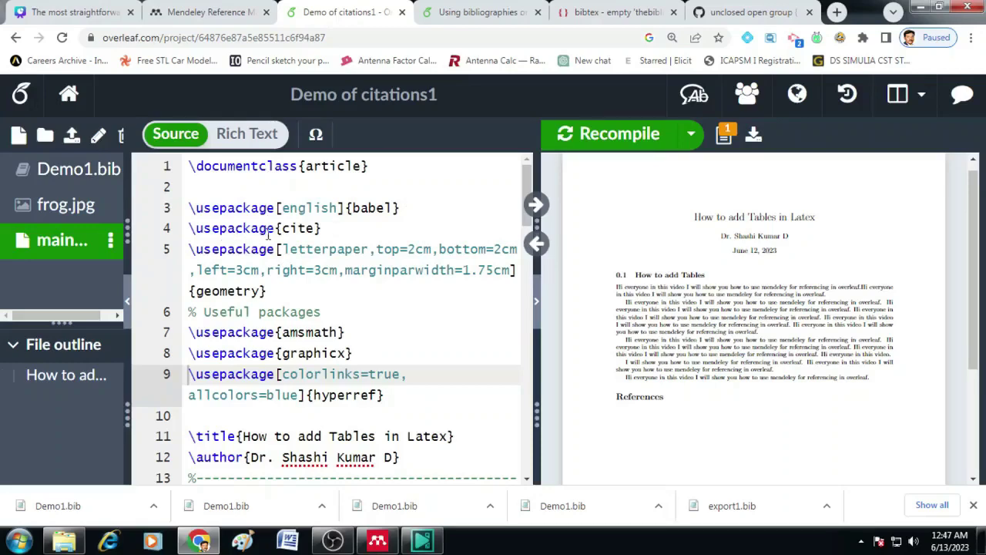
pyautogui.click(328, 229)
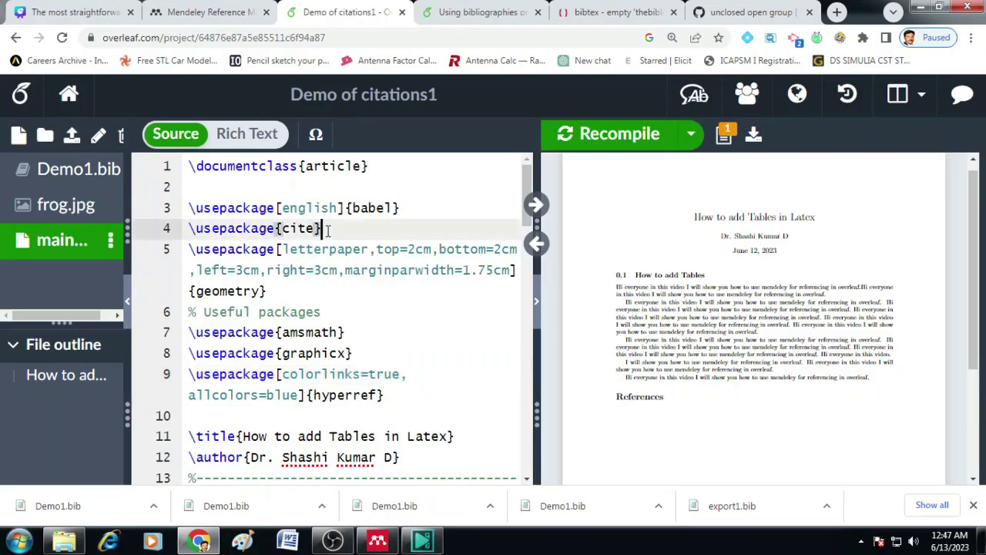
pyautogui.scroll(-1, 328, 230)
pyautogui.scroll(-5, 327, 230)
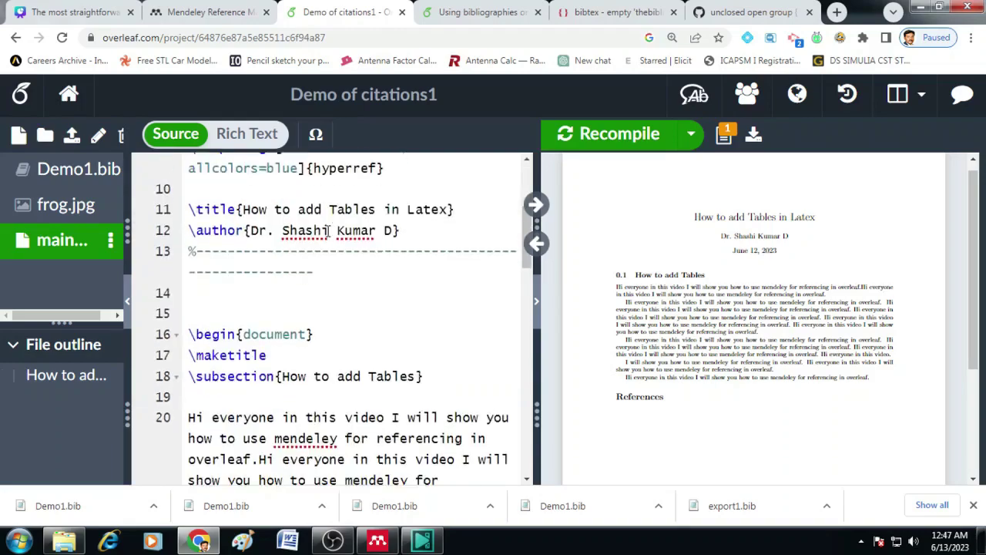
pyautogui.scroll(-5, 328, 230)
pyautogui.scroll(-5, 327, 230)
pyautogui.scroll(-5, 328, 230)
pyautogui.scroll(-2, 328, 230)
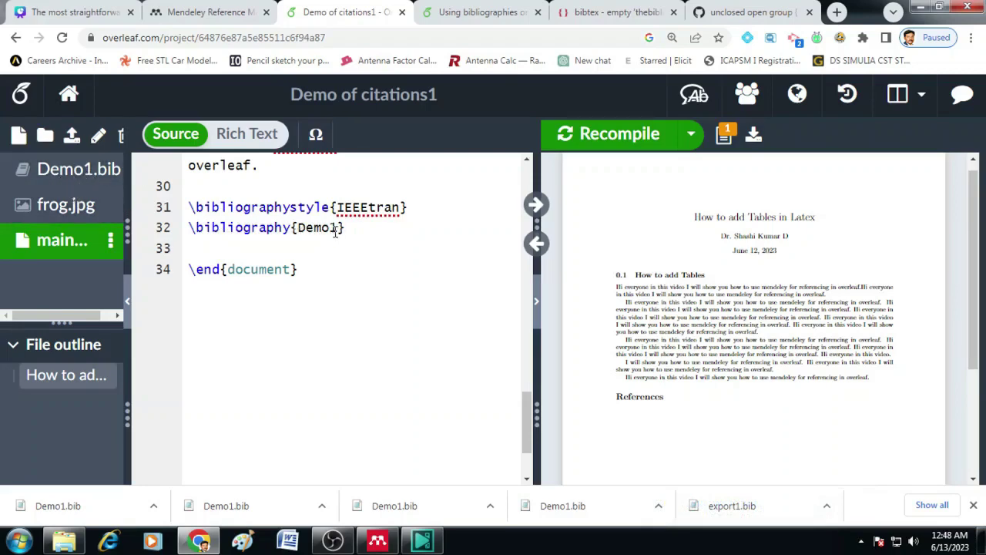
pyautogui.scroll(5, 380, 252)
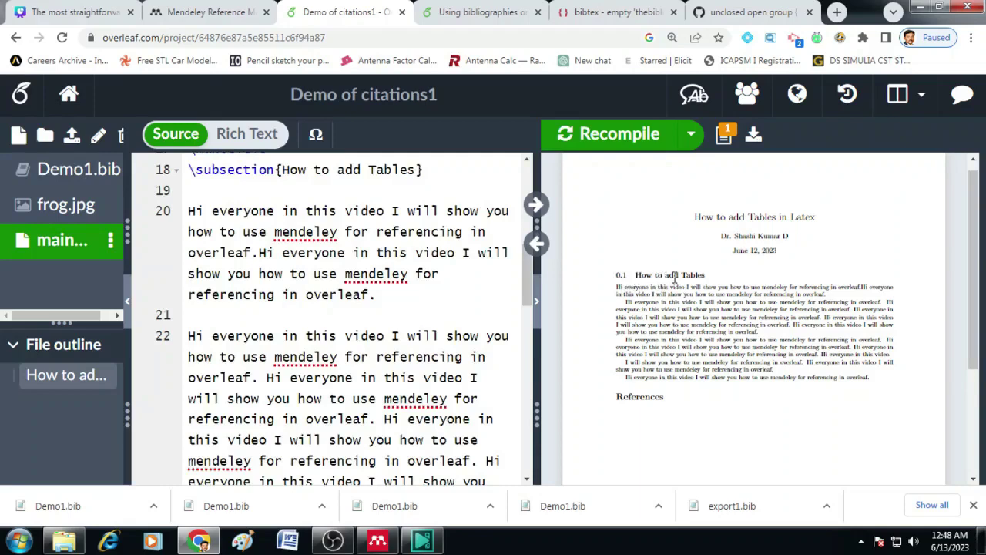
# Cite Deshmukh2011a at the end of line 20 and Hamberger2015 at the end of line 22
pyautogui.click(379, 299)
pyautogui.press('BackSpace')
pyautogui.click(372, 299)
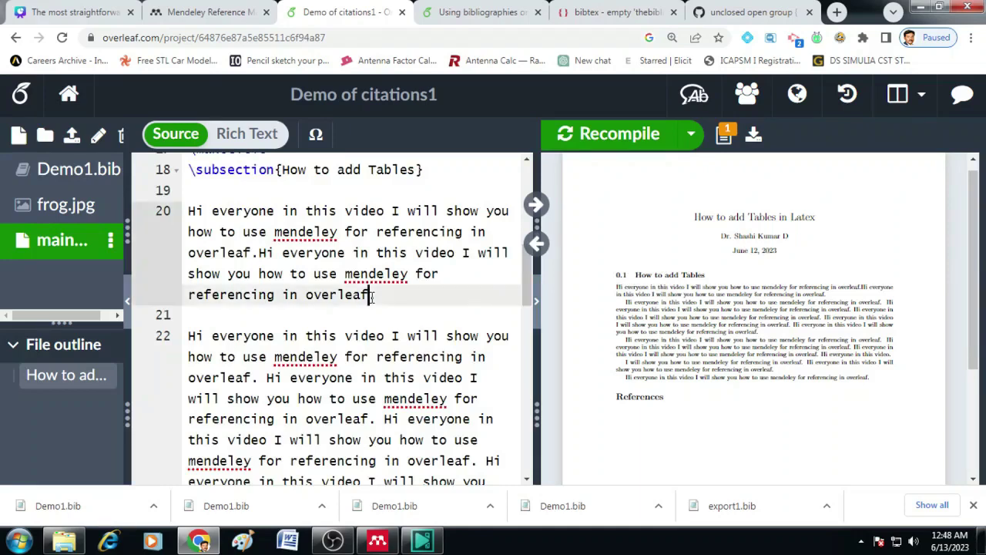
pyautogui.write('\\cit')
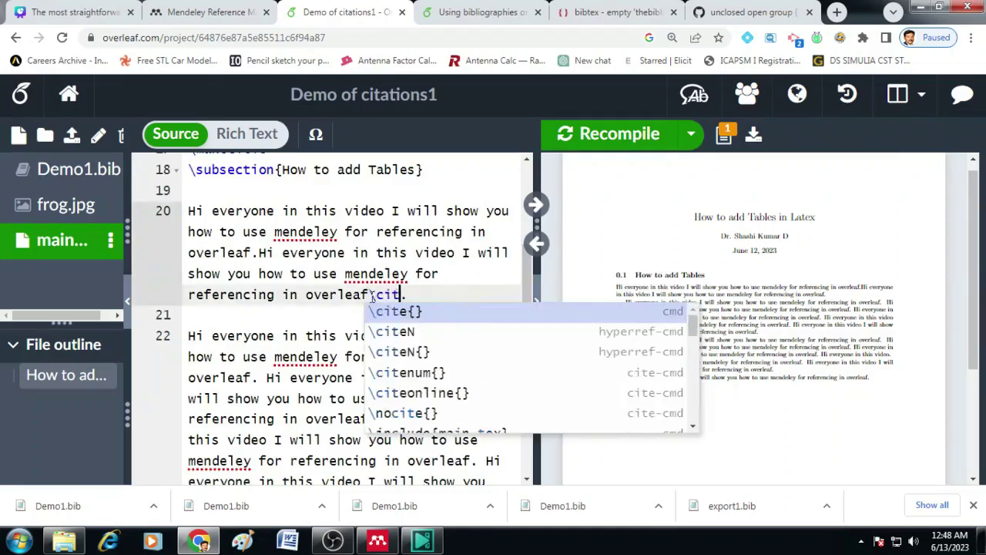
pyautogui.write('e')
pyautogui.press('Return')
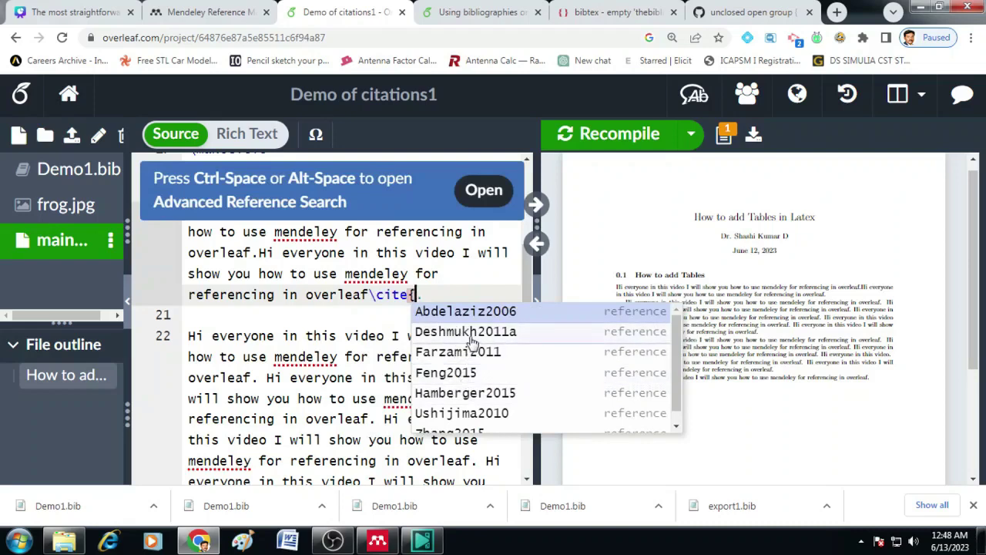
pyautogui.click(472, 339)
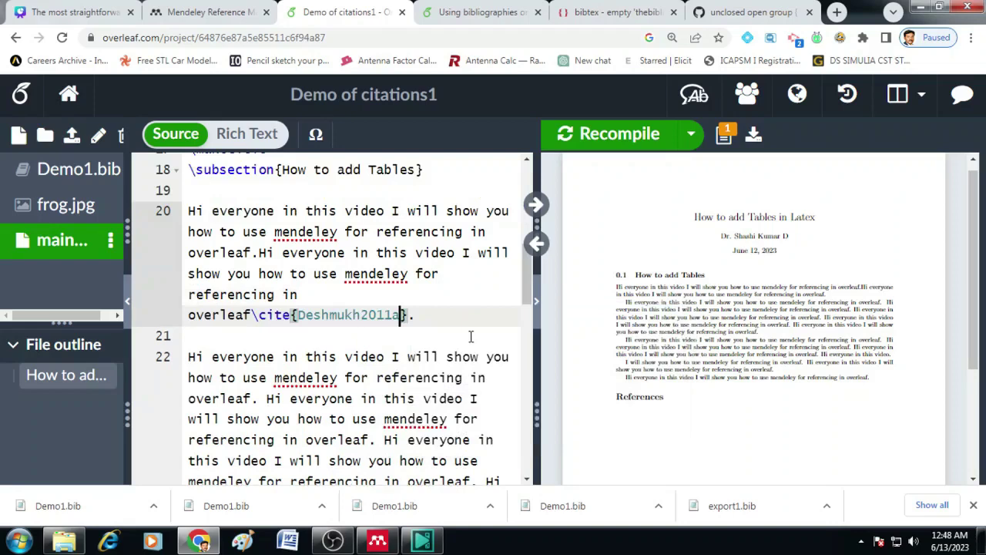
pyautogui.scroll(-1, 448, 320)
pyautogui.scroll(-1, 449, 320)
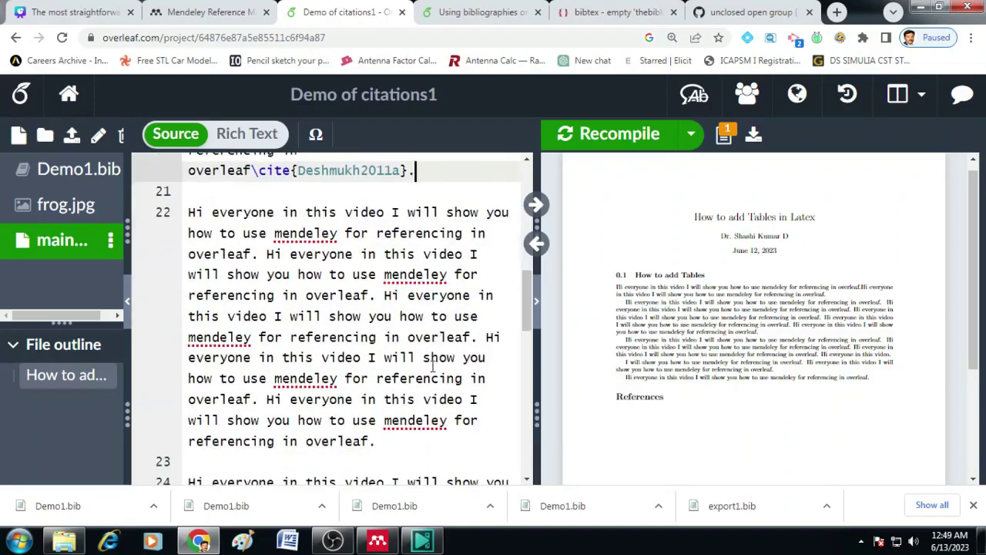
pyautogui.click(374, 440)
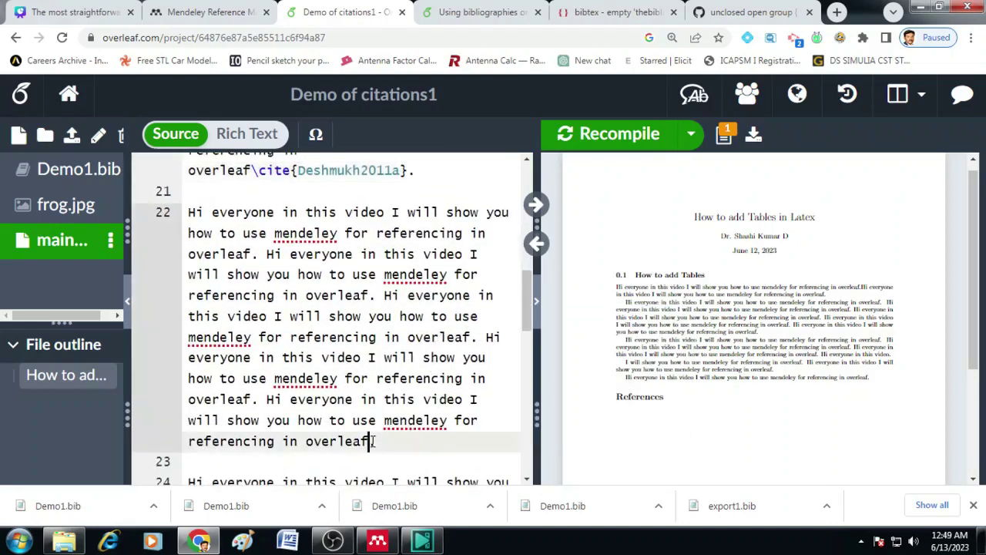
pyautogui.write('\\cite')
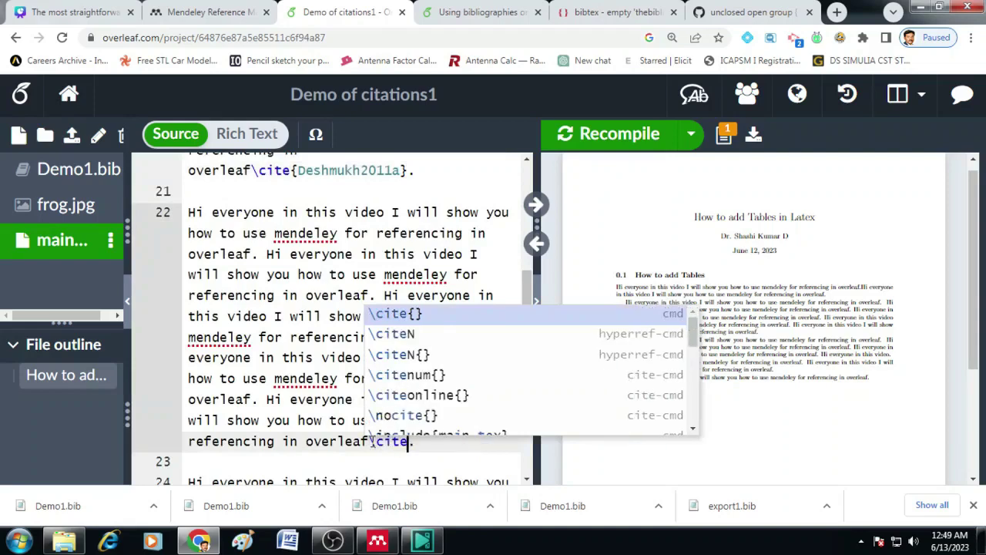
pyautogui.write('{')
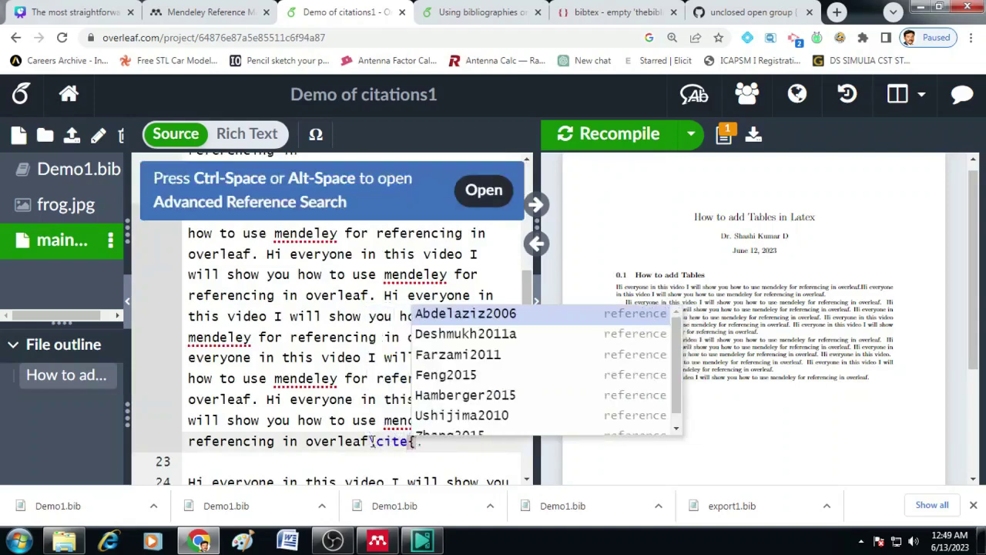
pyautogui.click(472, 396)
# Cite Abdelaziz2006 at the end of line 24 and Ushijima2010 at the end of line 26
pyautogui.scroll(-3, 458, 383)
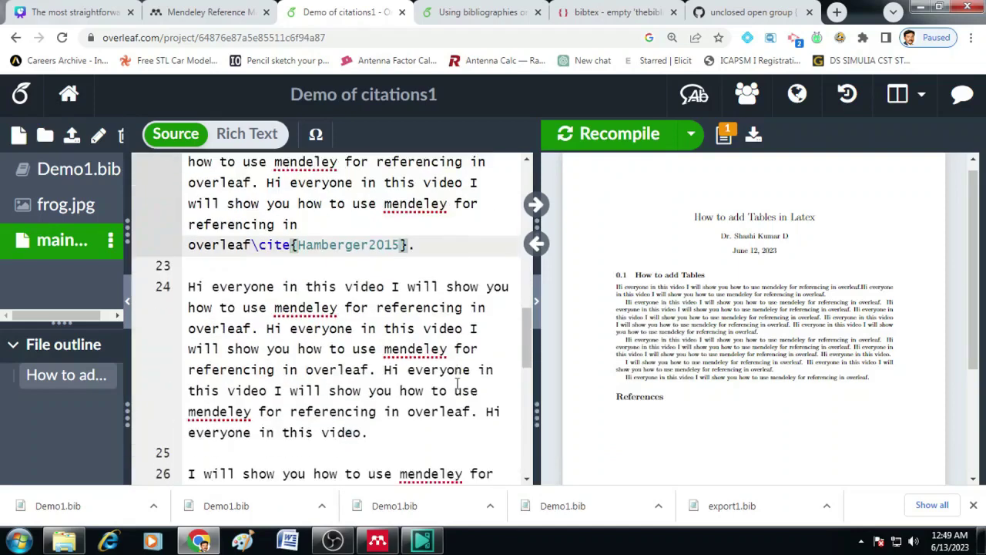
pyautogui.scroll(-1, 458, 383)
pyautogui.click(365, 362)
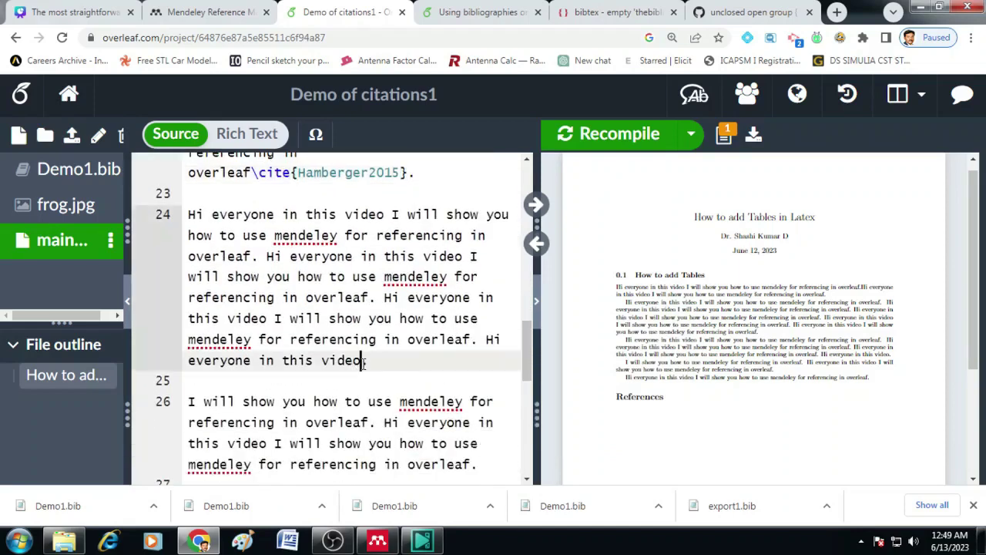
pyautogui.write('\\cit')
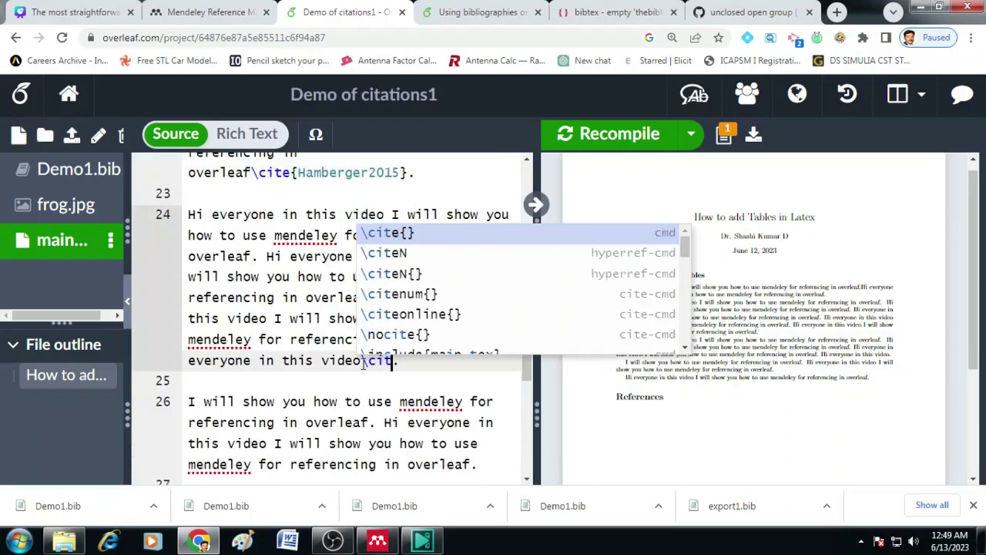
pyautogui.write('e{')
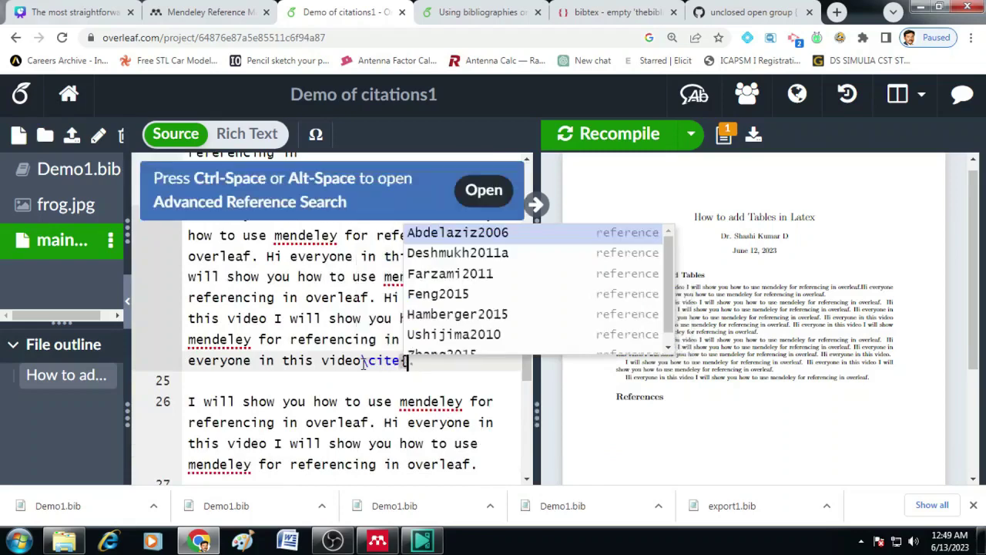
pyautogui.click(447, 232)
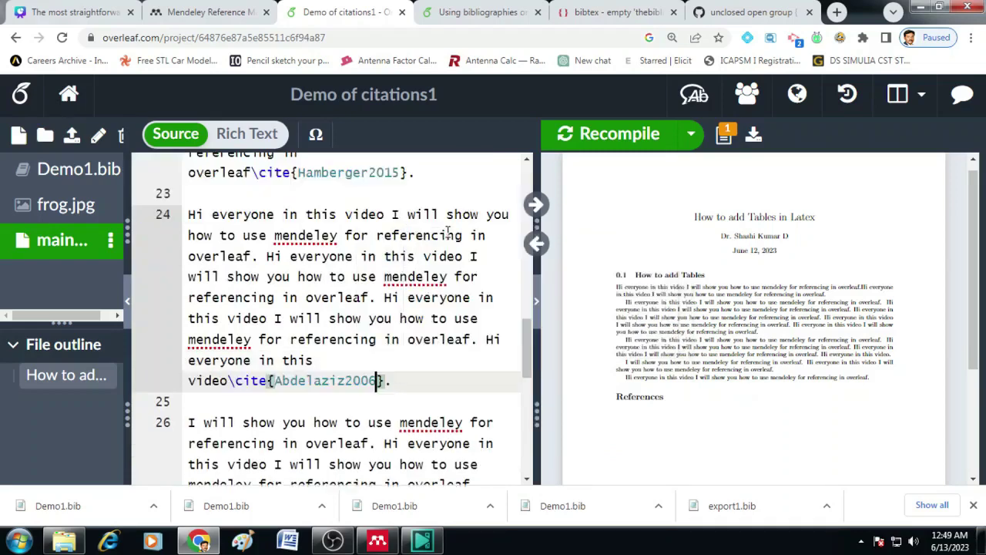
pyautogui.scroll(-2, 421, 345)
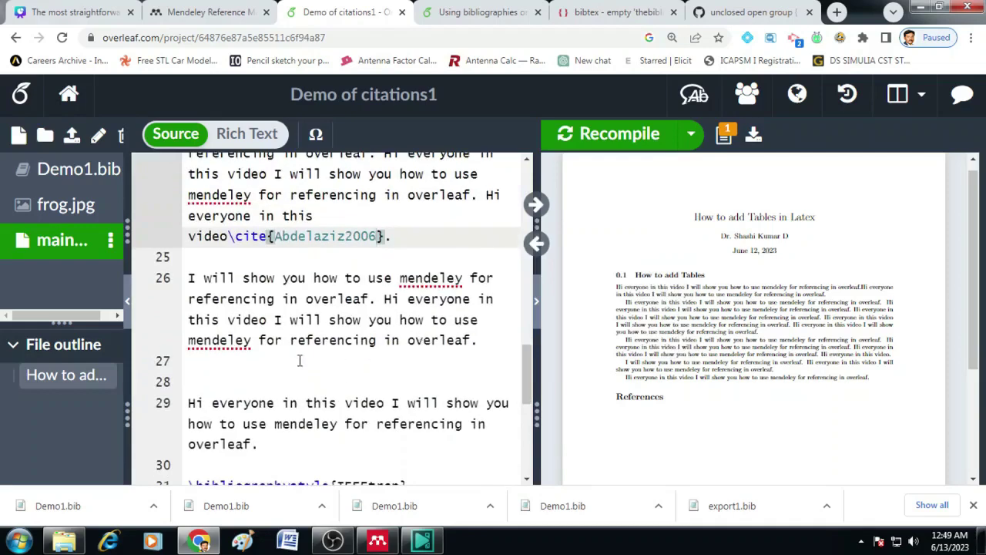
pyautogui.click(473, 341)
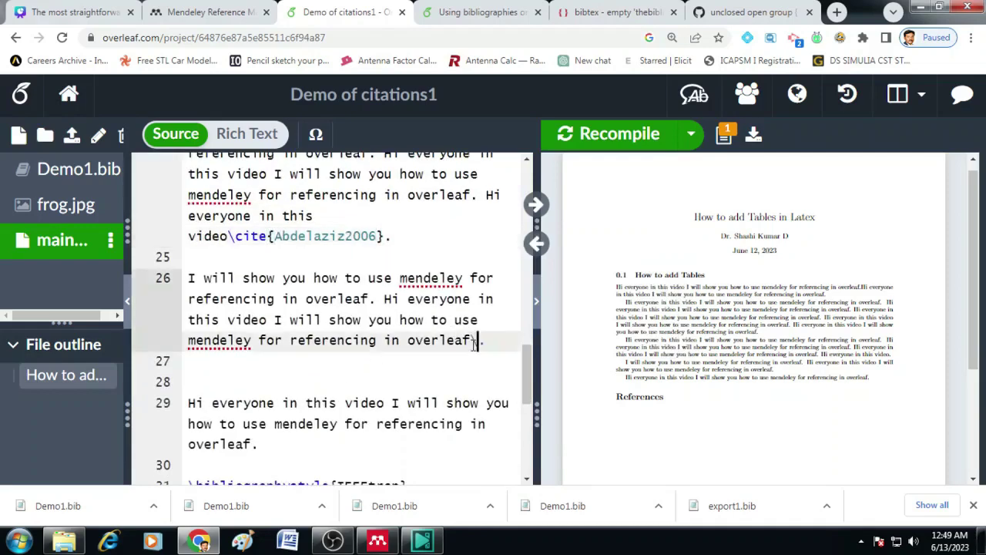
pyautogui.write('\\cite')
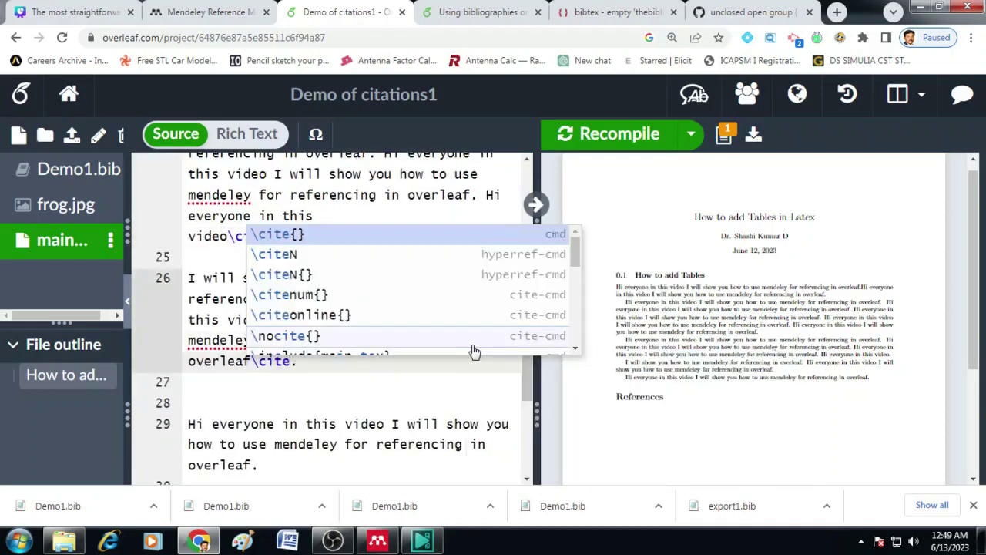
pyautogui.write('{')
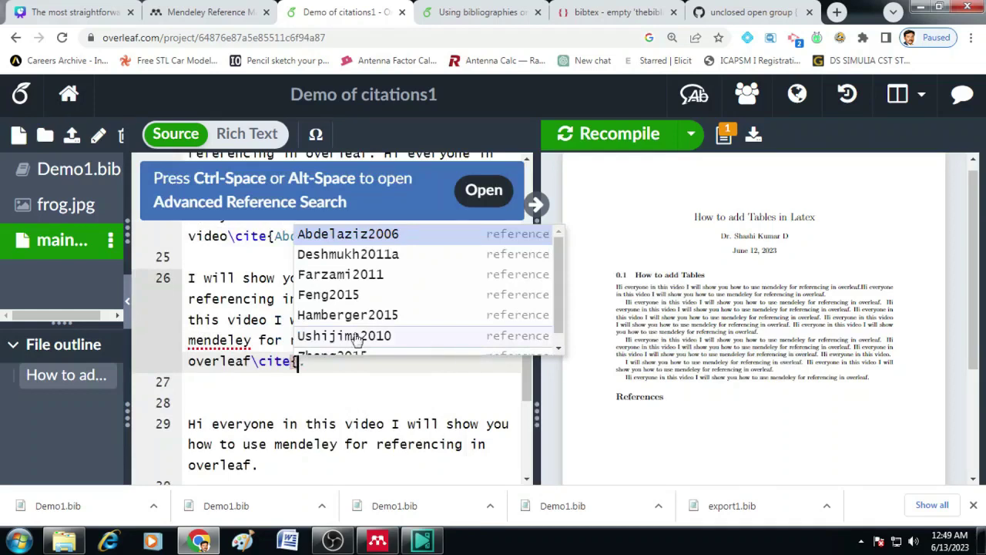
pyautogui.click(357, 337)
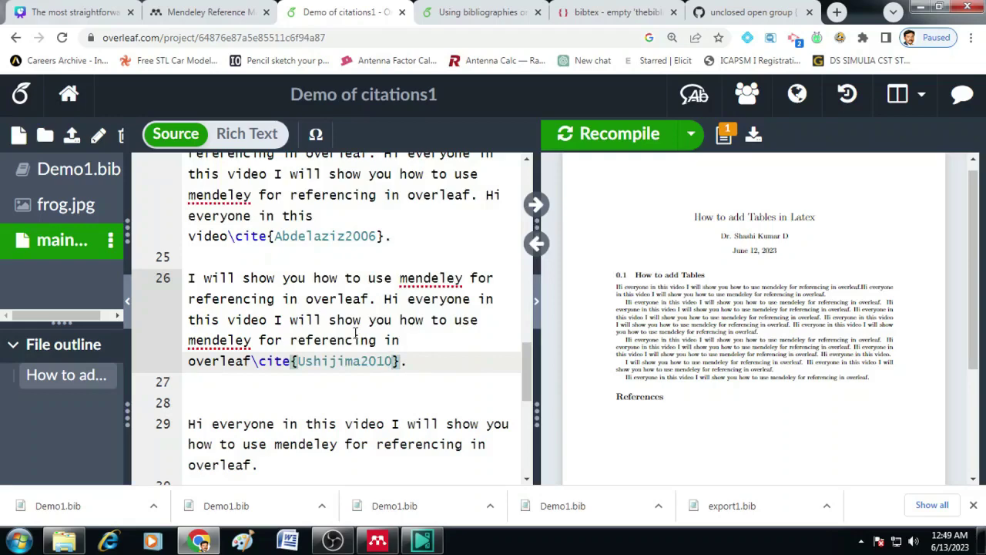
# Recompile the PDF and scroll down to the four-entry References list with citations [1]–[4]
pyautogui.click(614, 145)
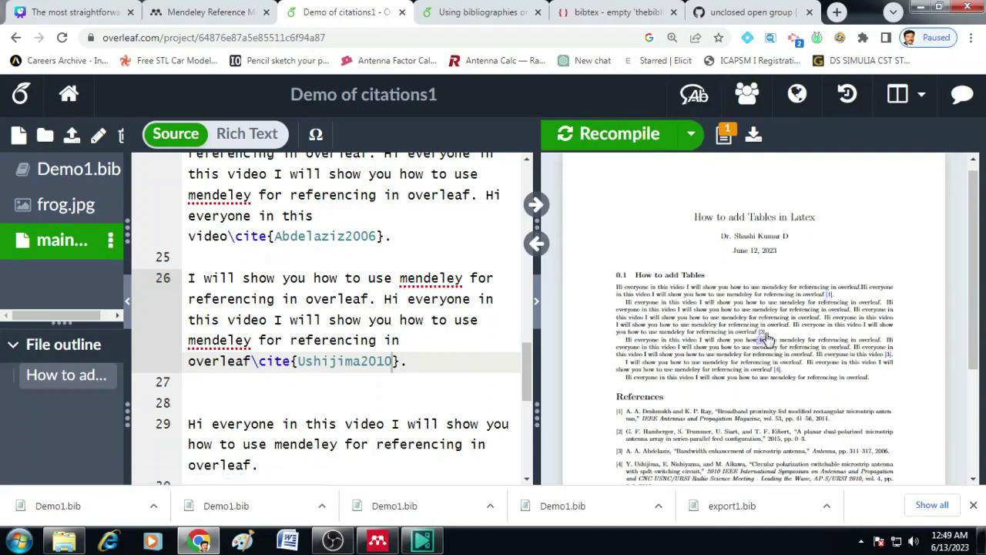
pyautogui.scroll(-3, 762, 339)
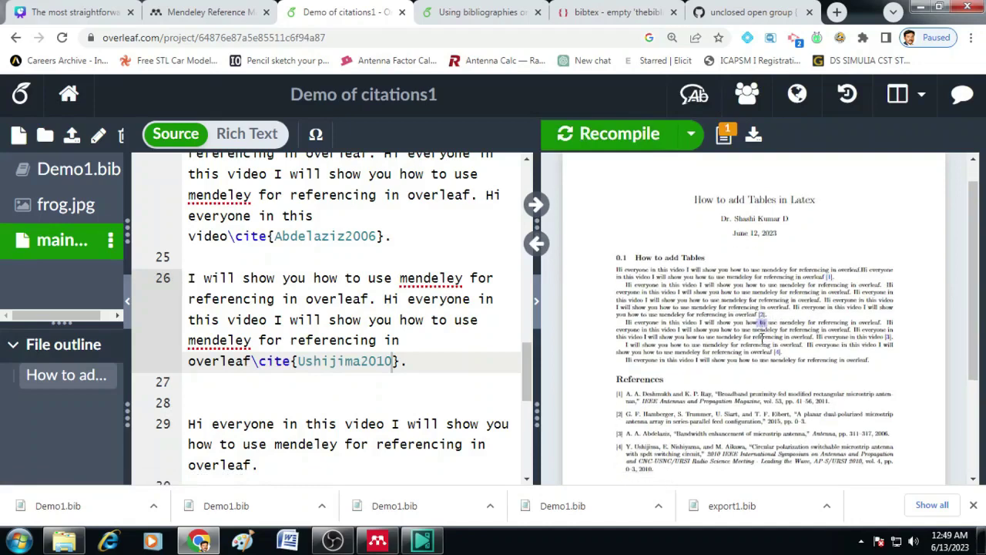